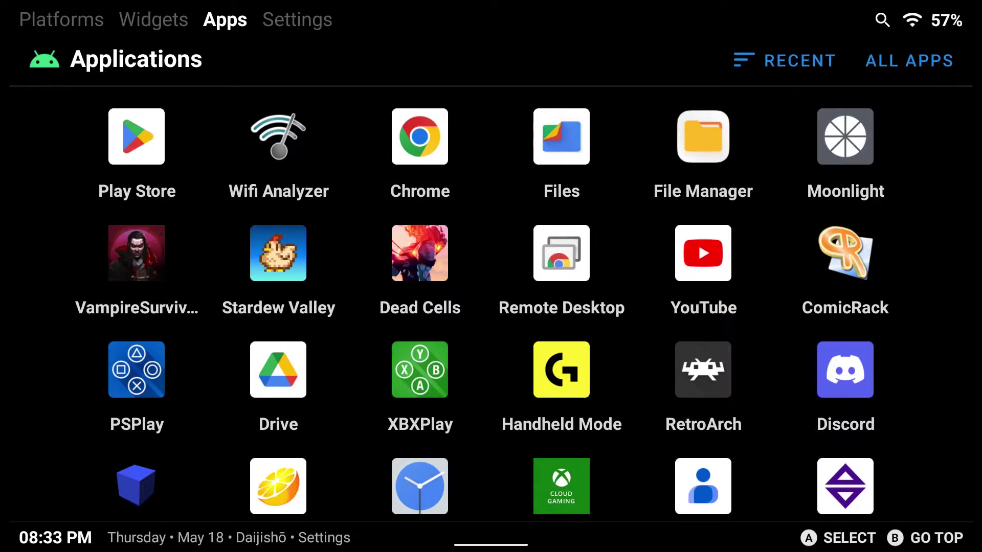
- Find 'steam link' by Valve in Google Play Store, install it and launch it
click(136, 137)
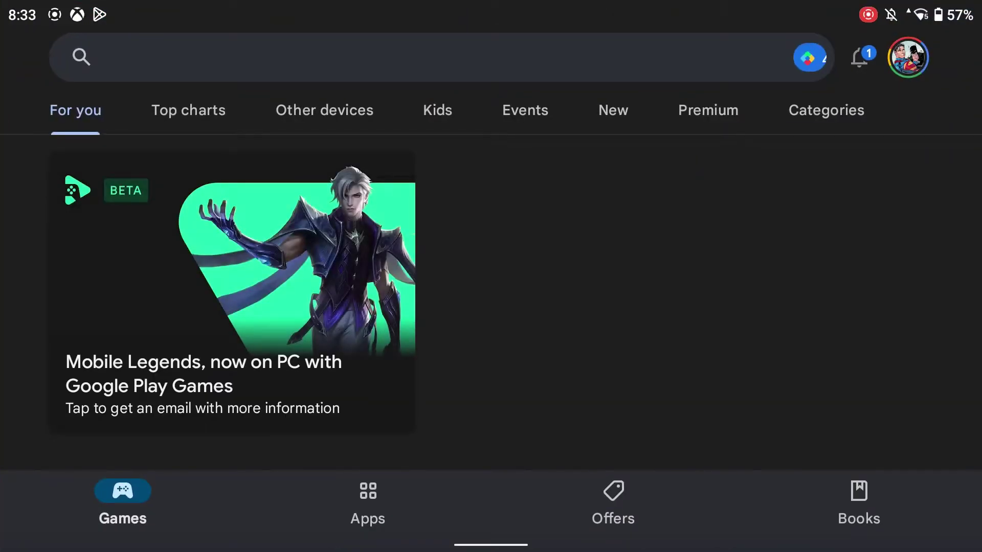
click(340, 61)
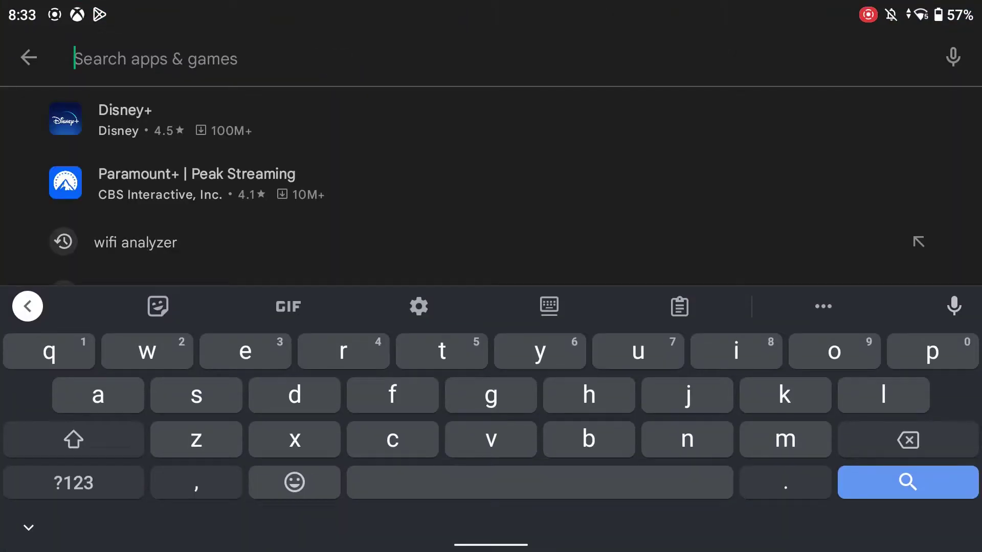
text(steam link)
click(908, 482)
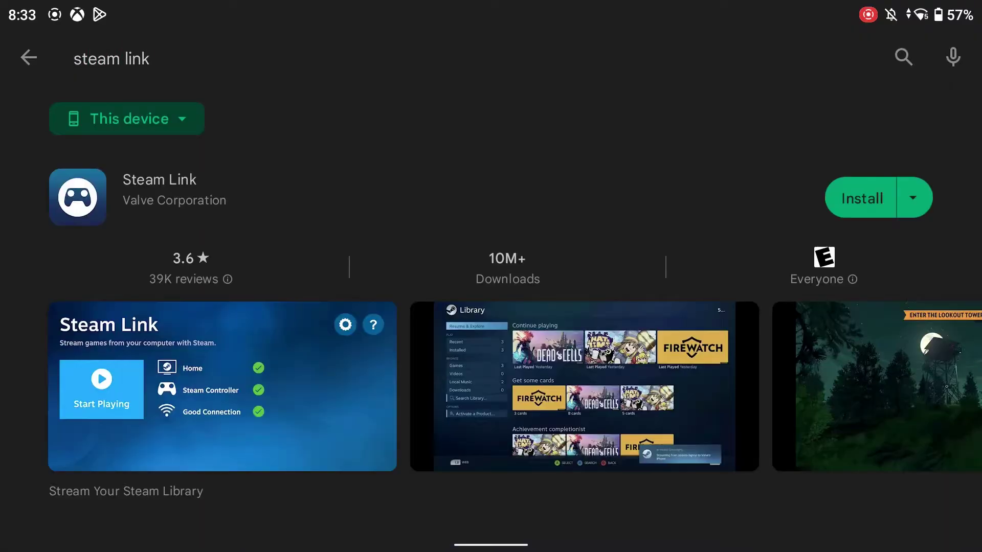
click(859, 195)
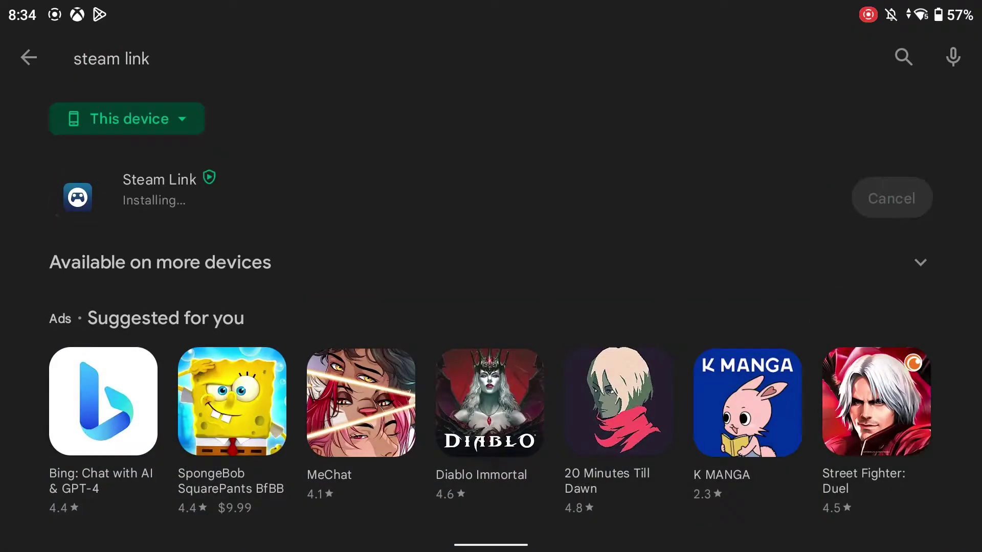
click(892, 198)
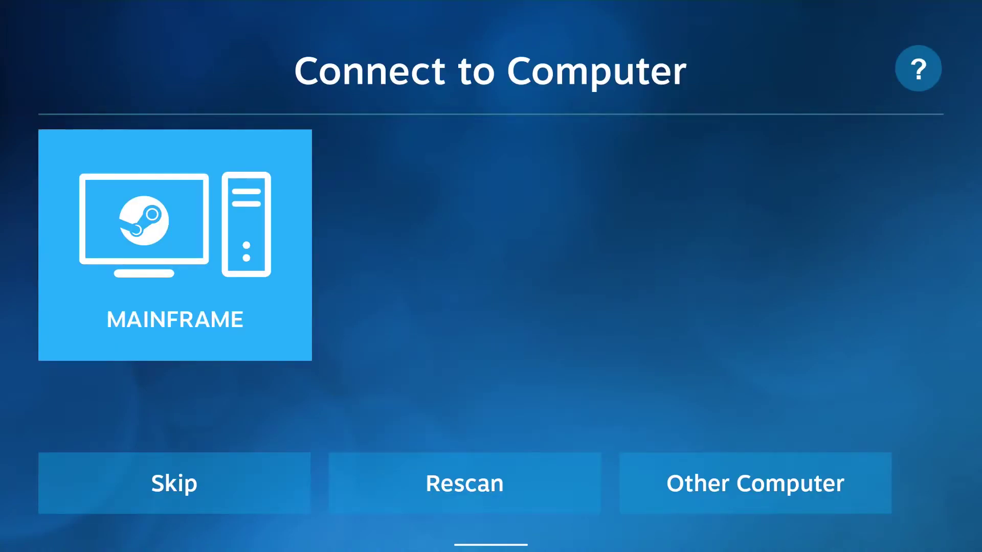
- Choose the MAINFRAME tile on the Connect to Computer screen to get a pairing PIN
click(168, 261)
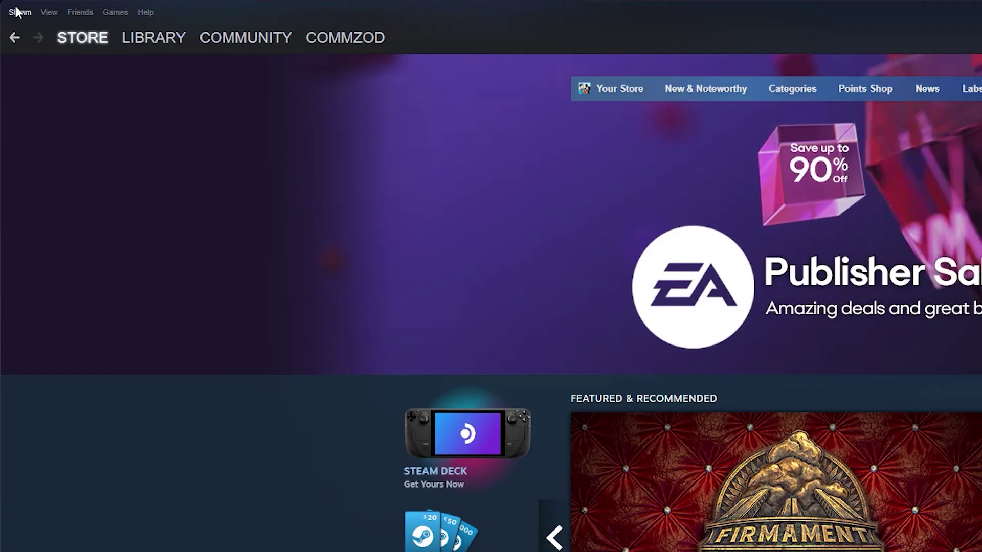
click(20, 13)
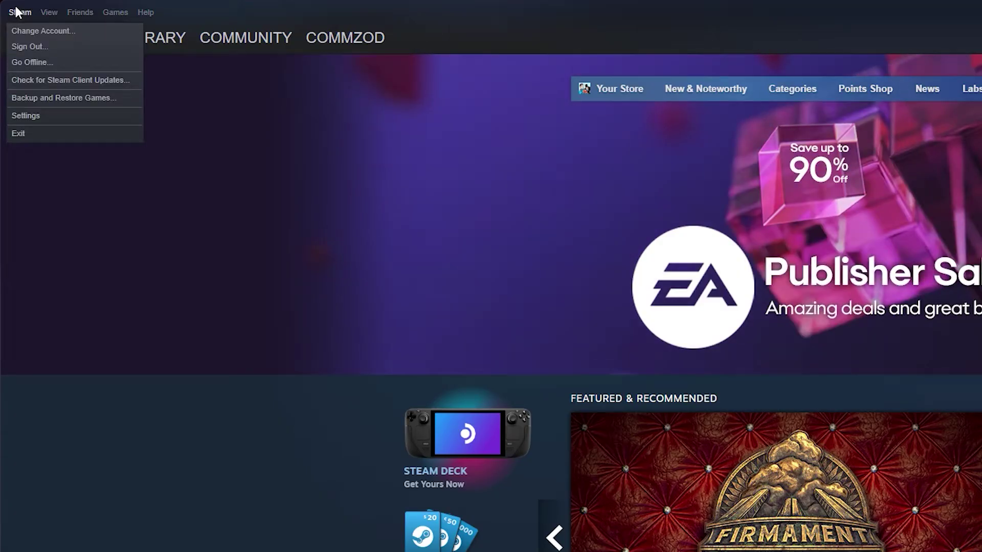
click(26, 115)
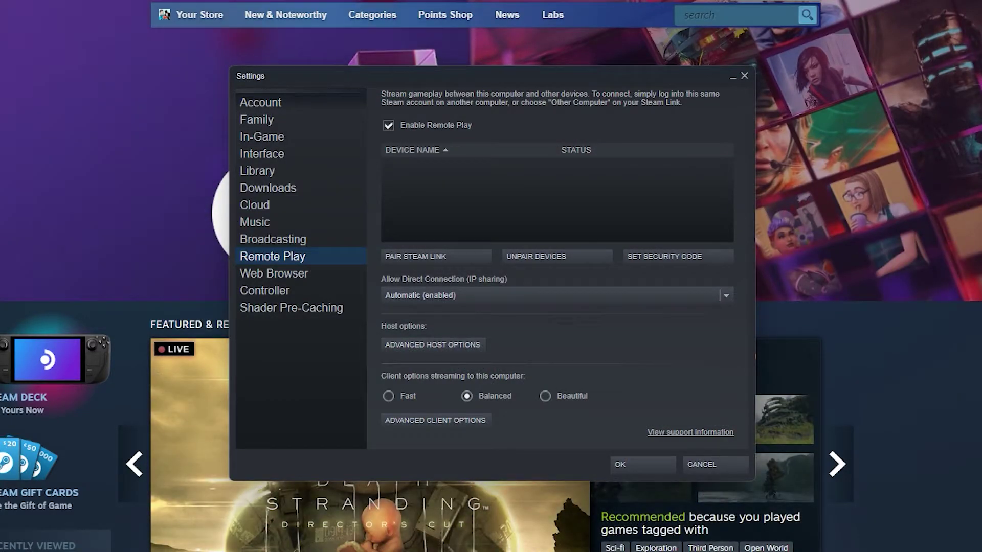
click(479, 258)
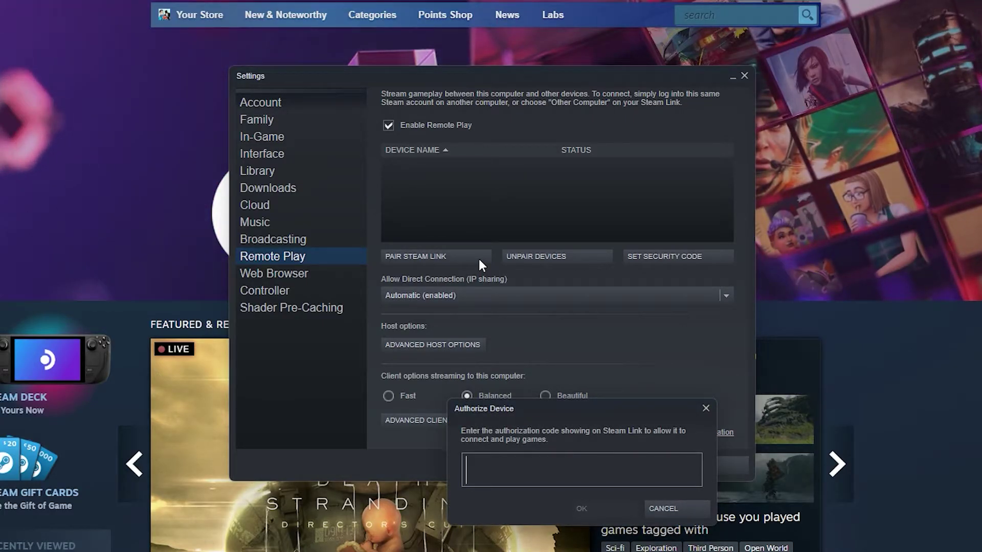
text(27)
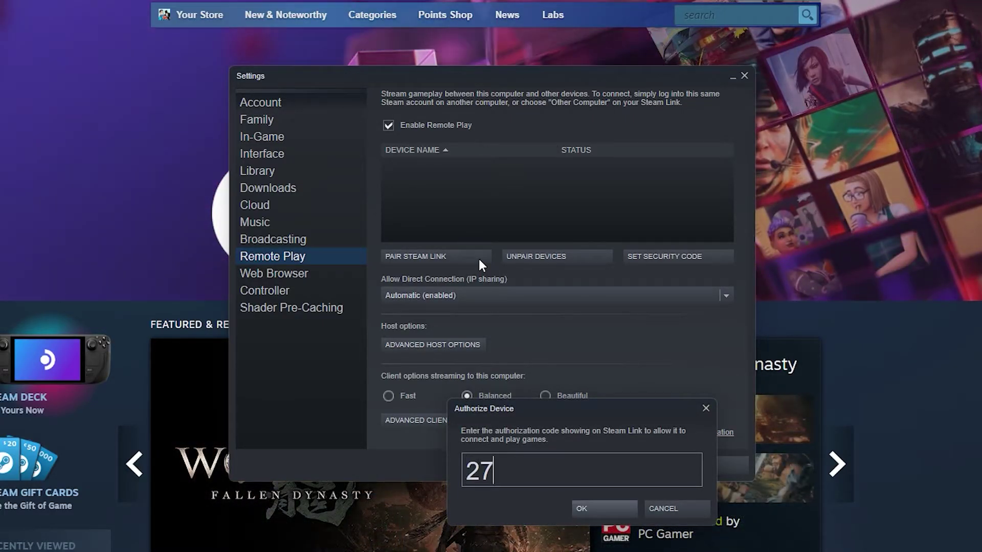
text(47)
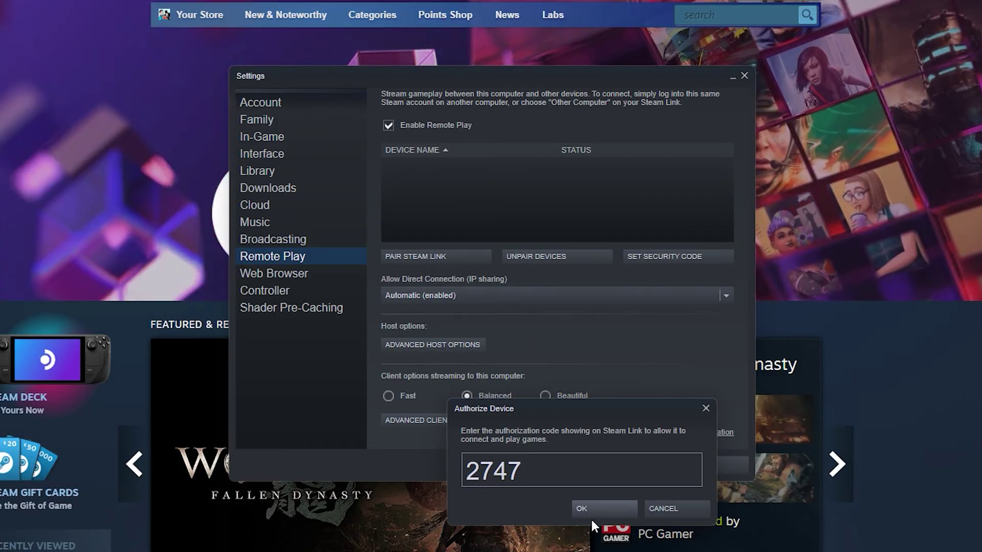
click(596, 509)
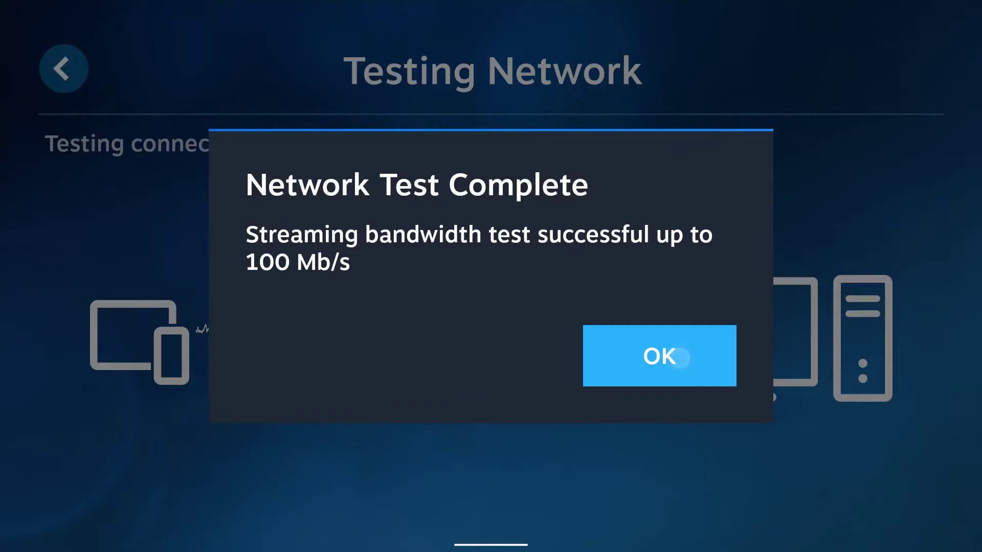
- Accept the Network Test Complete results once the test finishes
click(658, 354)
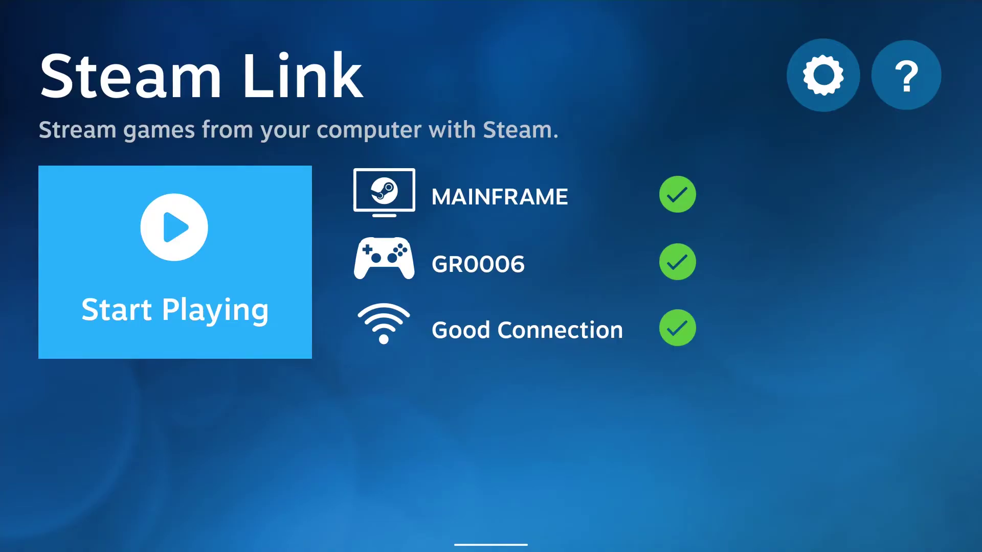
- Use Start Playing to open MAINFRAME's Big Picture home with Recent Games and news
click(175, 262)
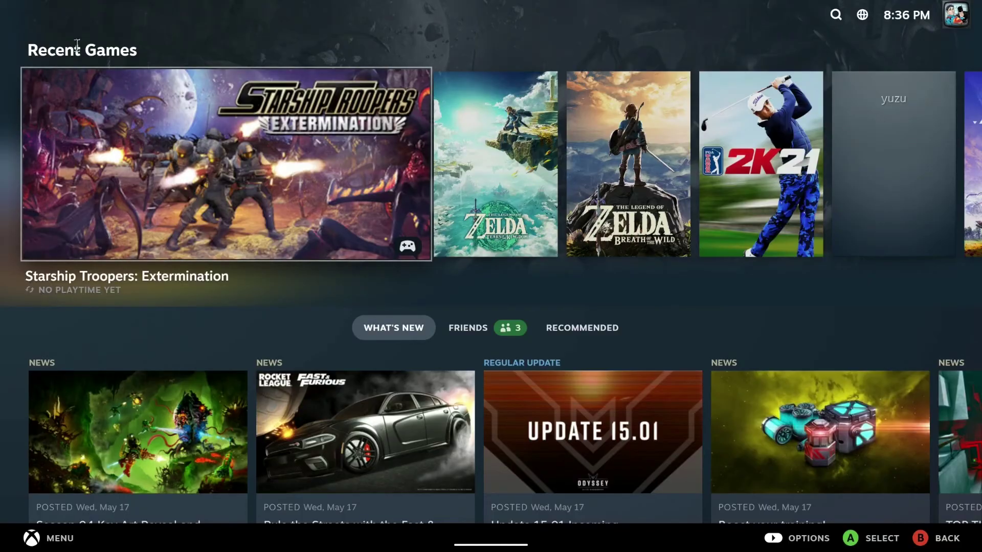
scroll(298, 380, down, 3)
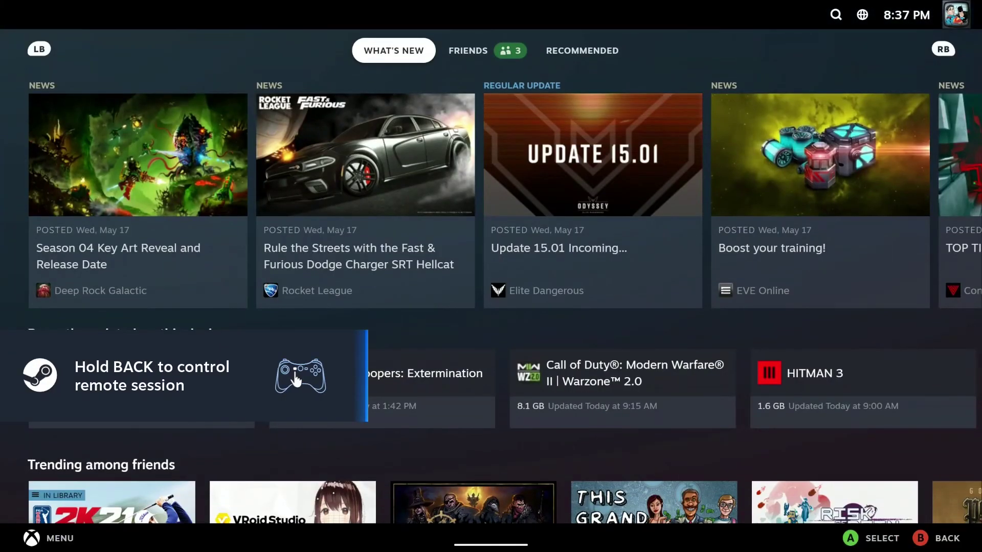
scroll(298, 380, up, 3)
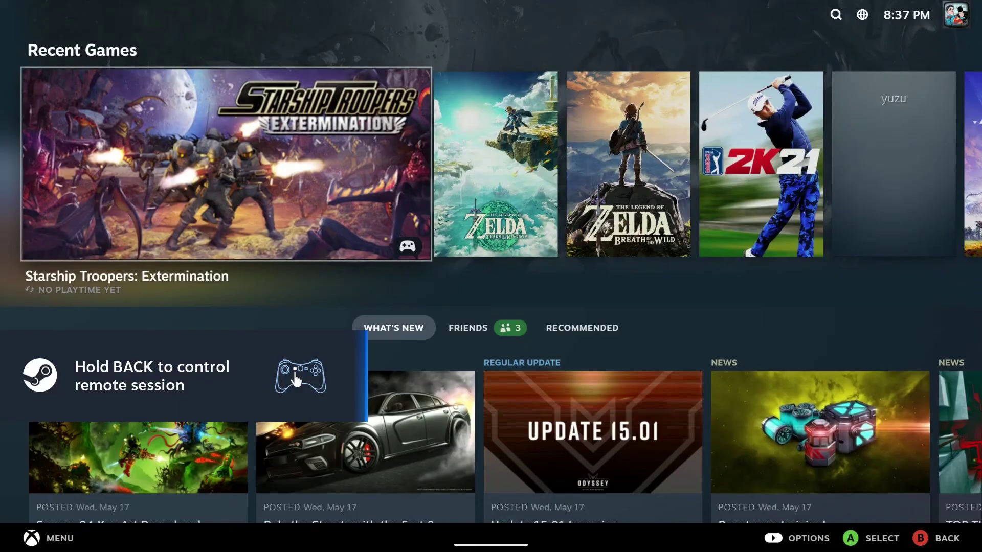